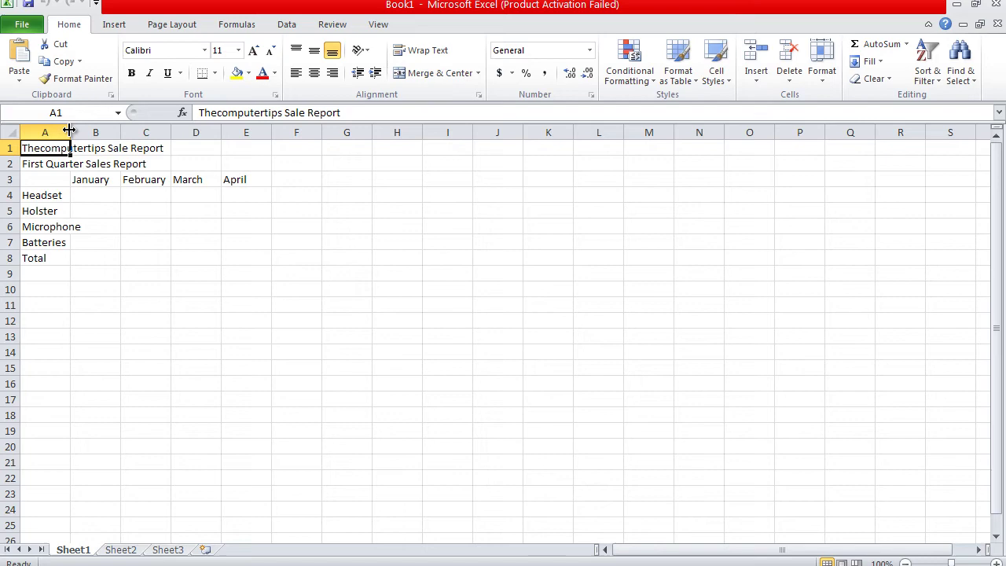
# - Widen column A to about 11.71 so every product name fits
pyautogui.moveTo(69, 130); pyautogui.dragTo(72, 130)
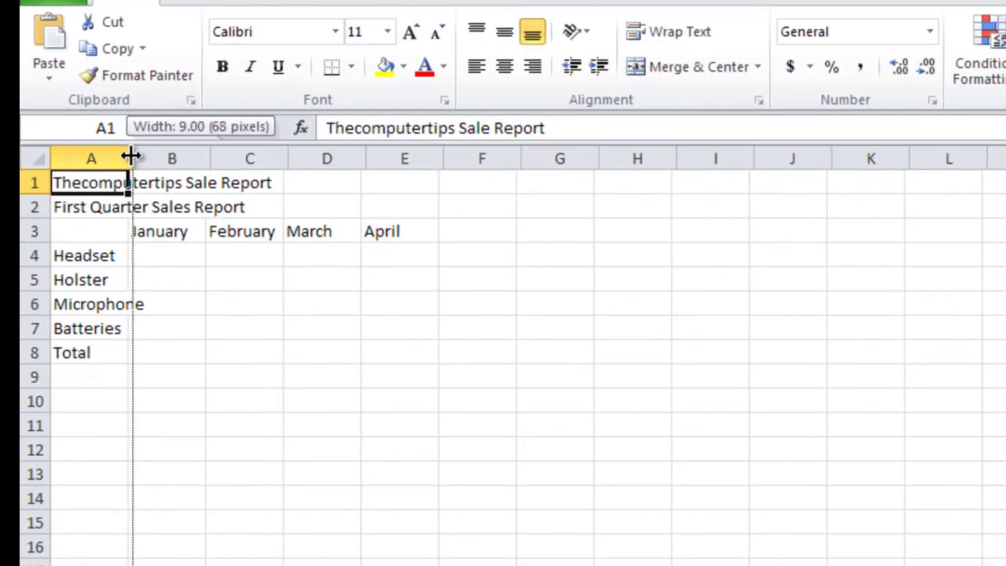
pyautogui.moveTo(130, 157); pyautogui.dragTo(171, 146)
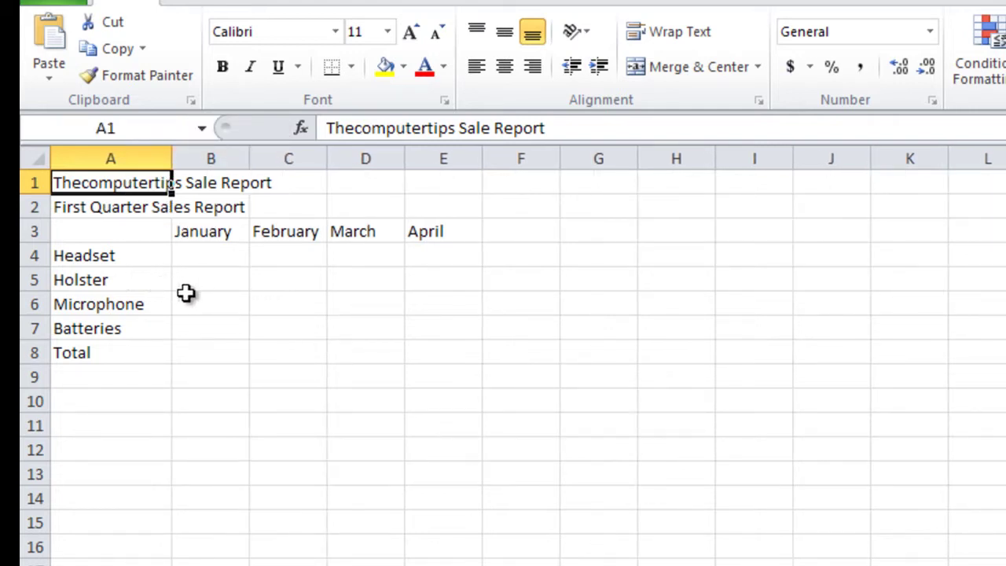
pyautogui.click(210, 255)
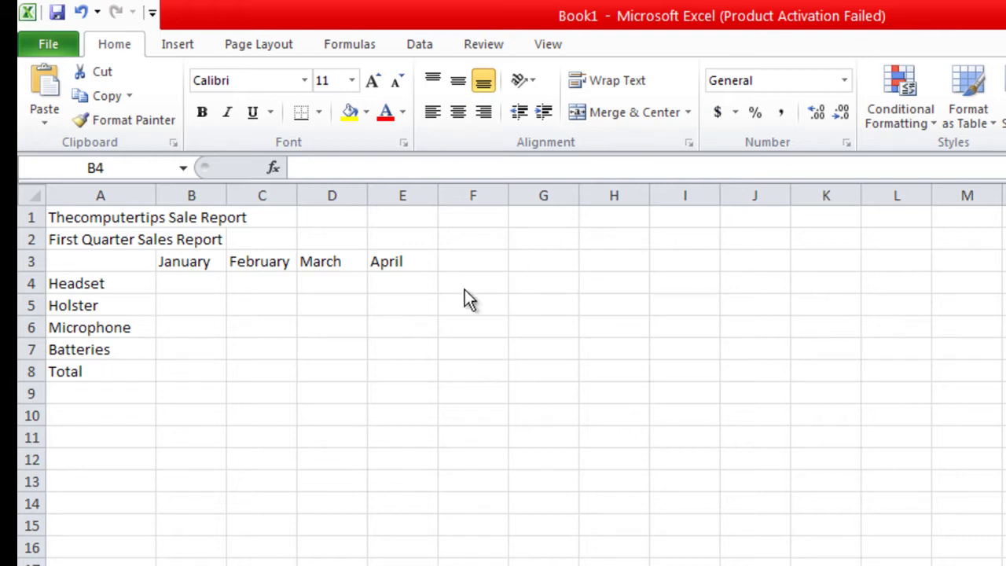
# - Center the January to April headers in B3:E3
pyautogui.click(210, 286)
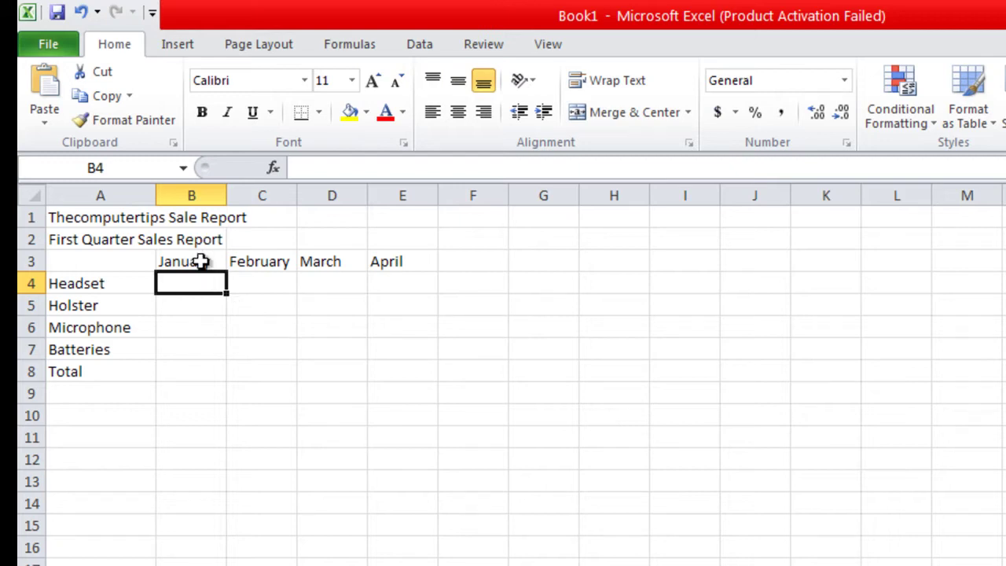
pyautogui.moveTo(202, 260); pyautogui.dragTo(380, 259)
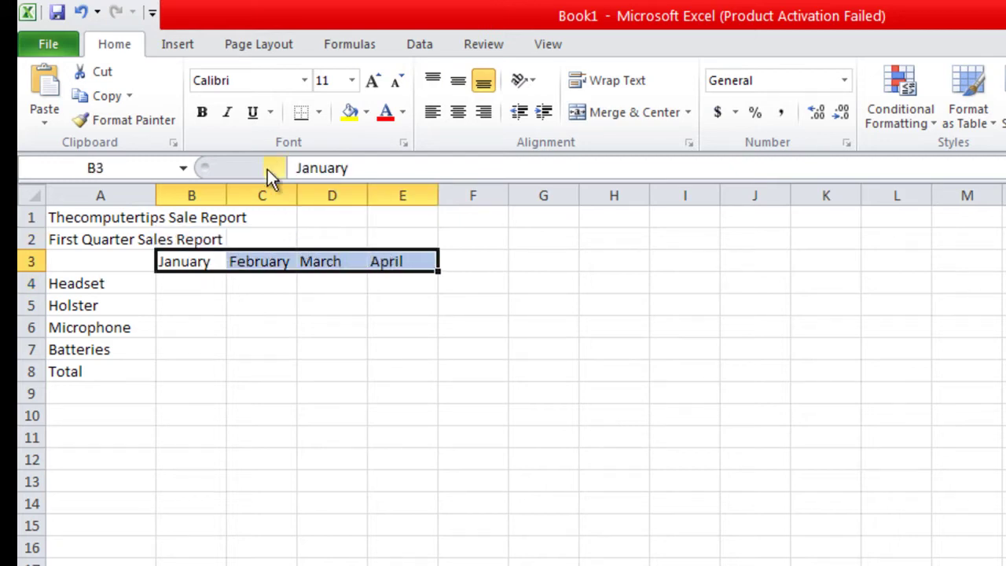
pyautogui.click(459, 115)
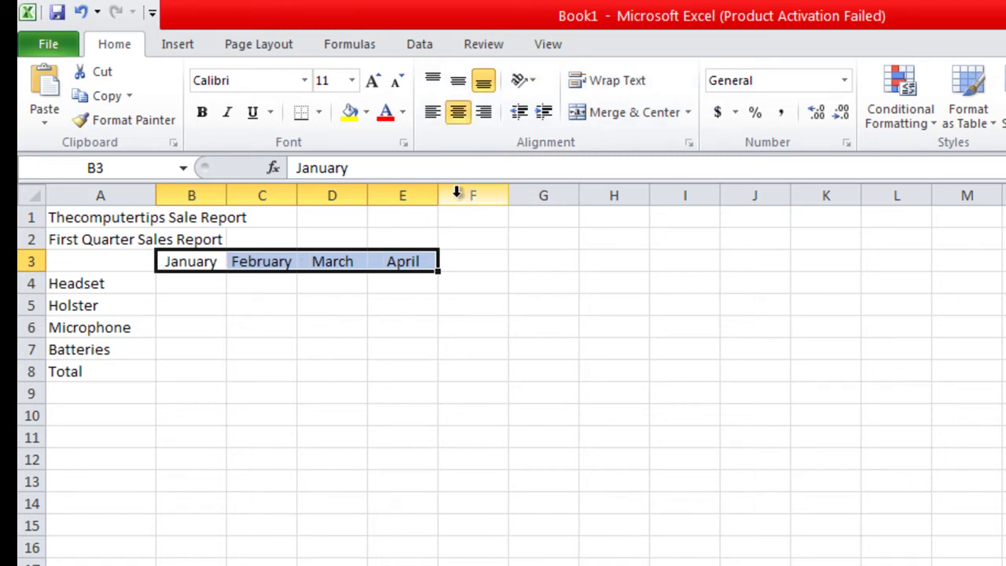
pyautogui.click(334, 298)
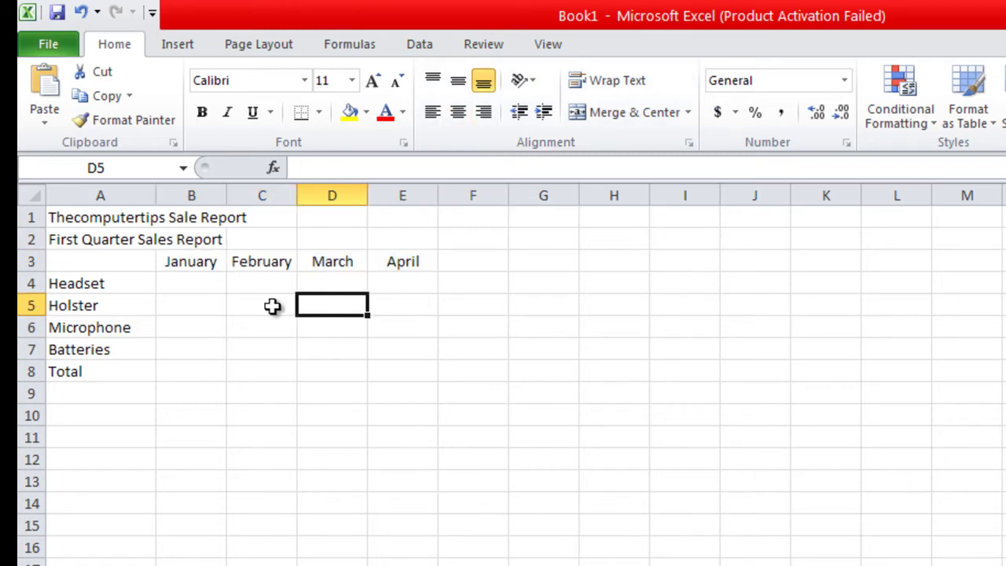
pyautogui.click(192, 285)
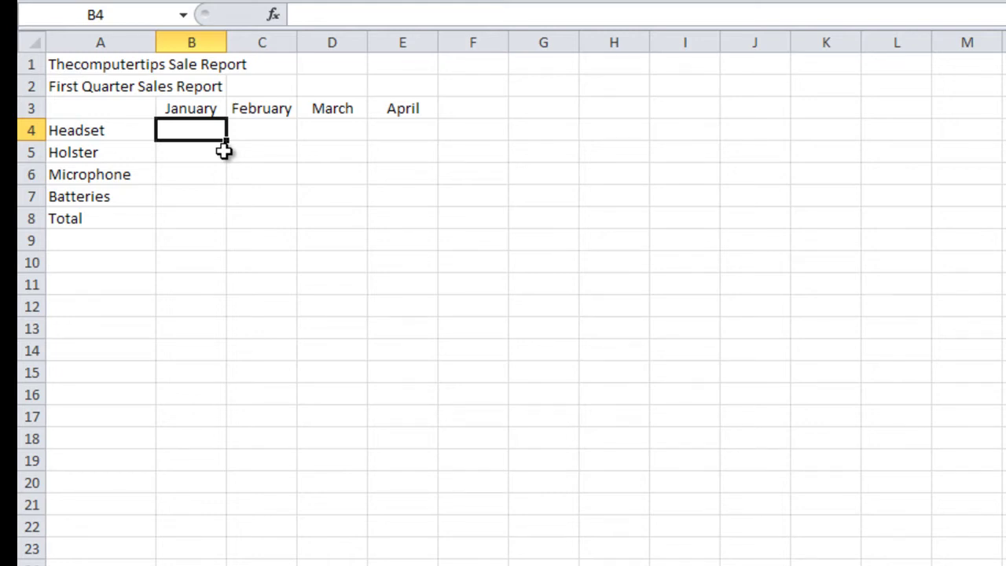
# - Enter 47891.10 as Headset's January sales in B4 and begin February's figure
pyautogui.write('47')
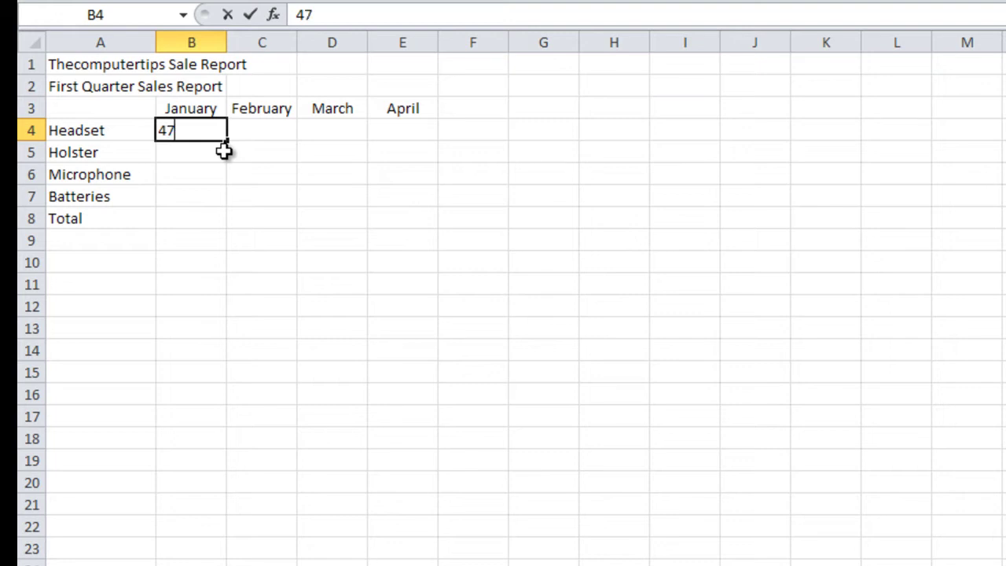
pyautogui.write('891')
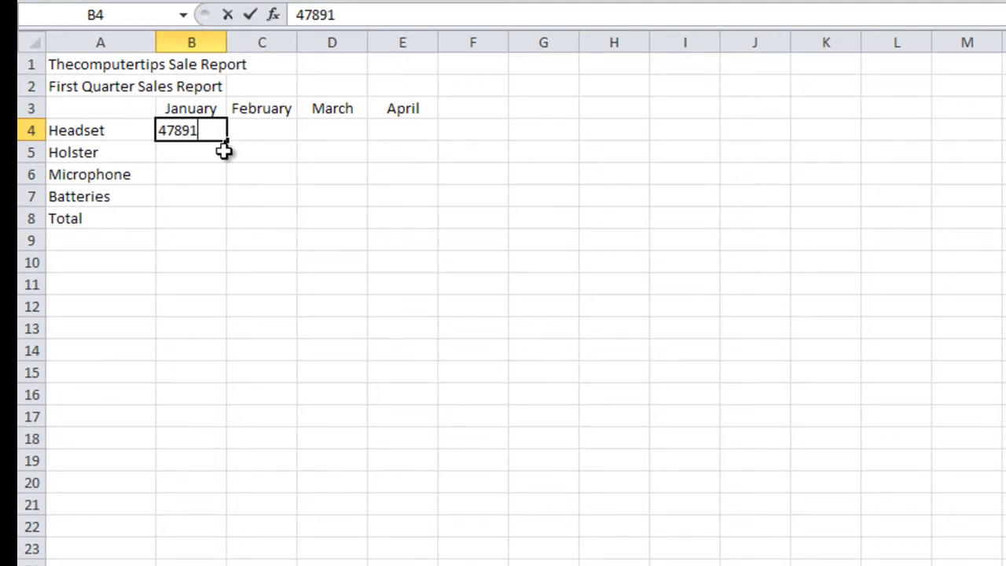
pyautogui.write('.10')
pyautogui.press('Tab')
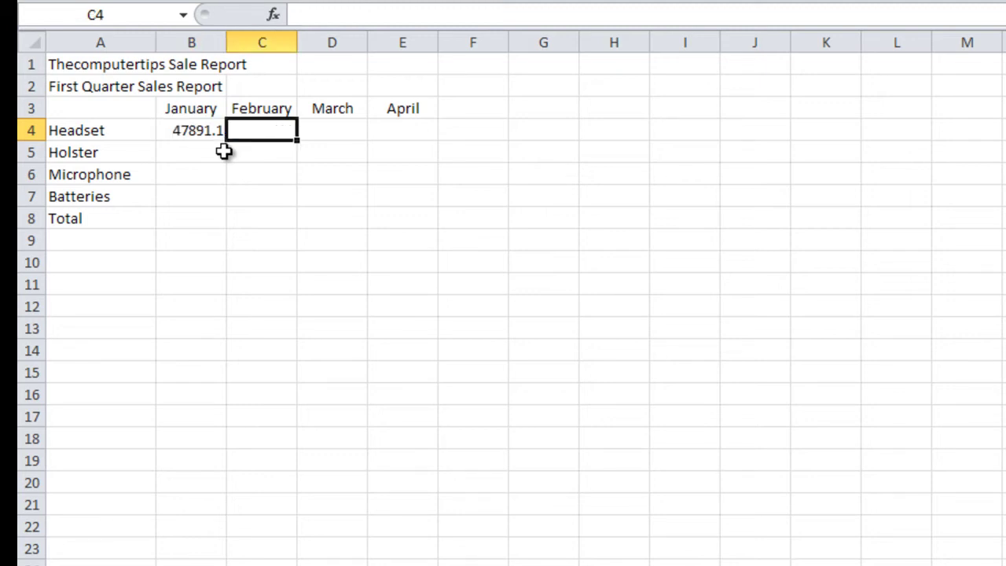
pyautogui.write('66')
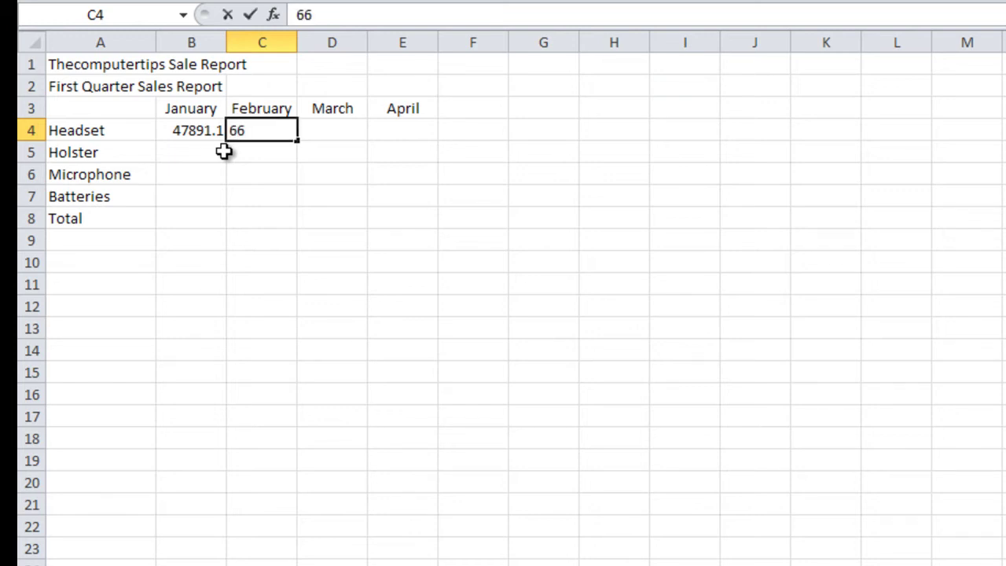
pyautogui.write('984.82')
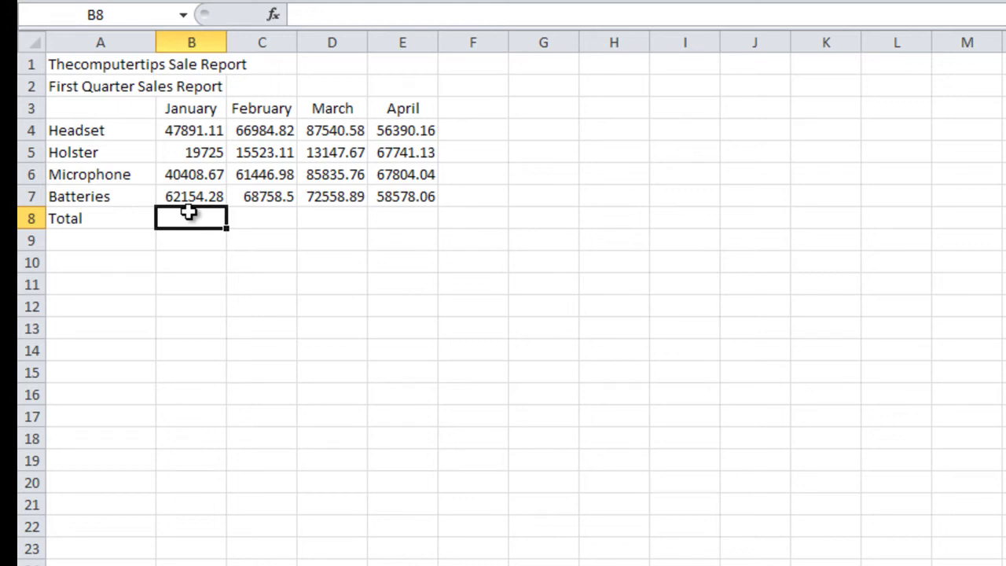
# - Enter =b4+b5+b6+b7 in B8 so January's total reads 170179.1
pyautogui.write('=')
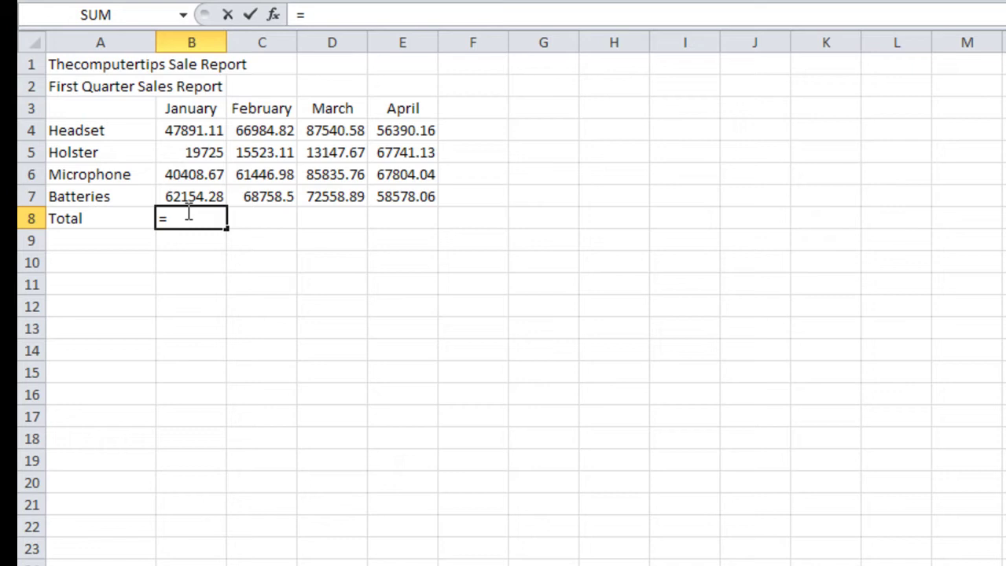
pyautogui.write('b3')
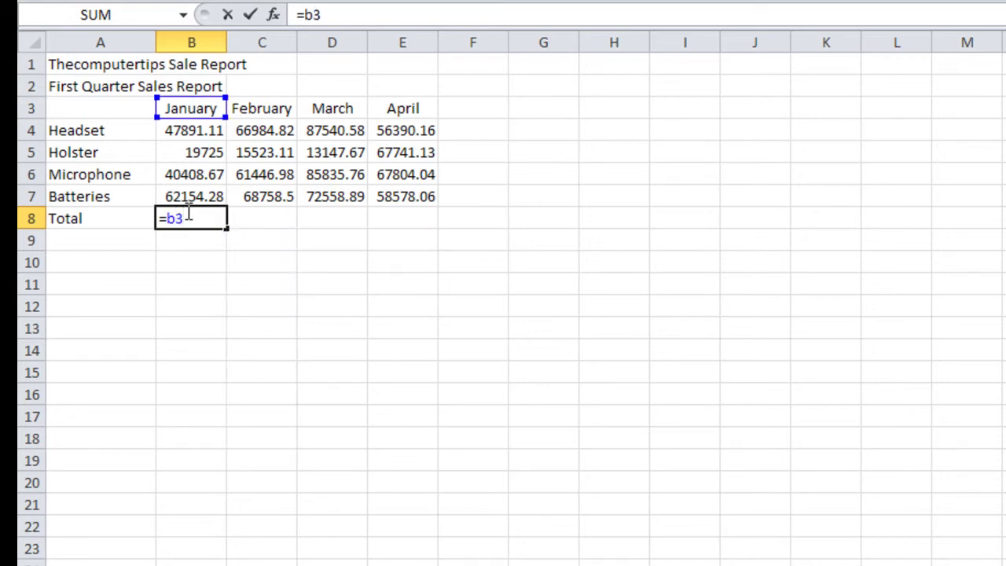
pyautogui.write('+')
pyautogui.press('Left')
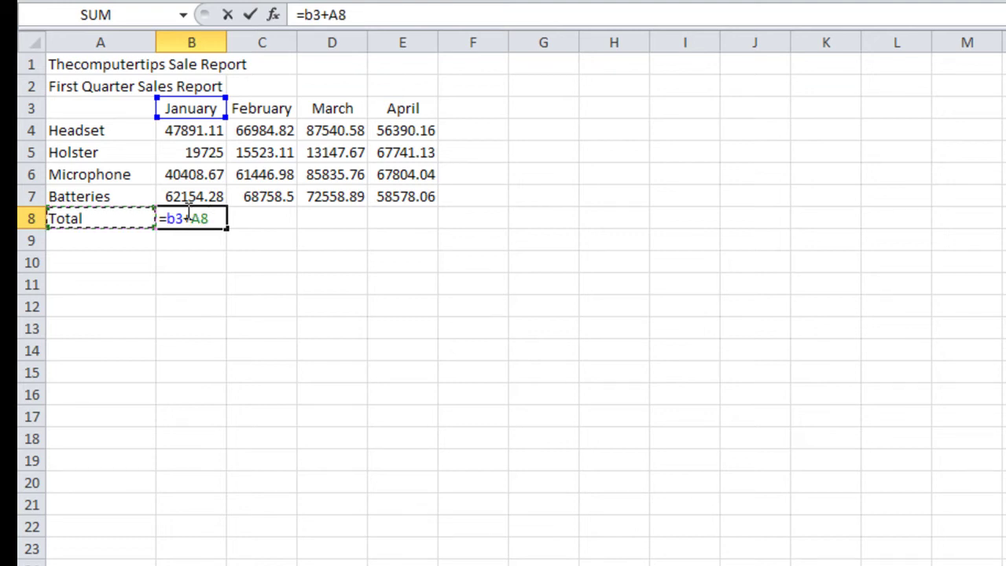
pyautogui.press('Right')
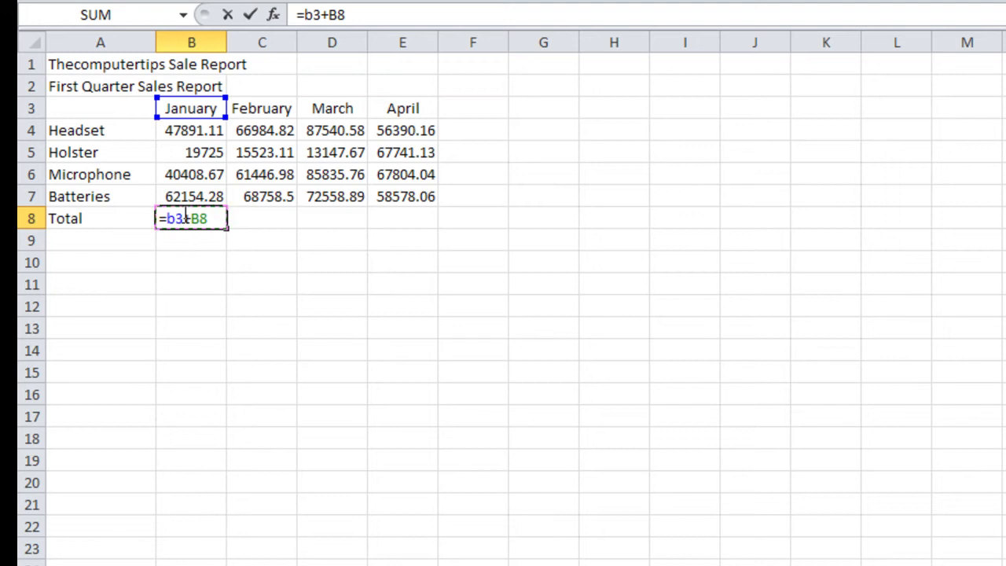
pyautogui.moveTo(349, 14); pyautogui.dragTo(313, 14)
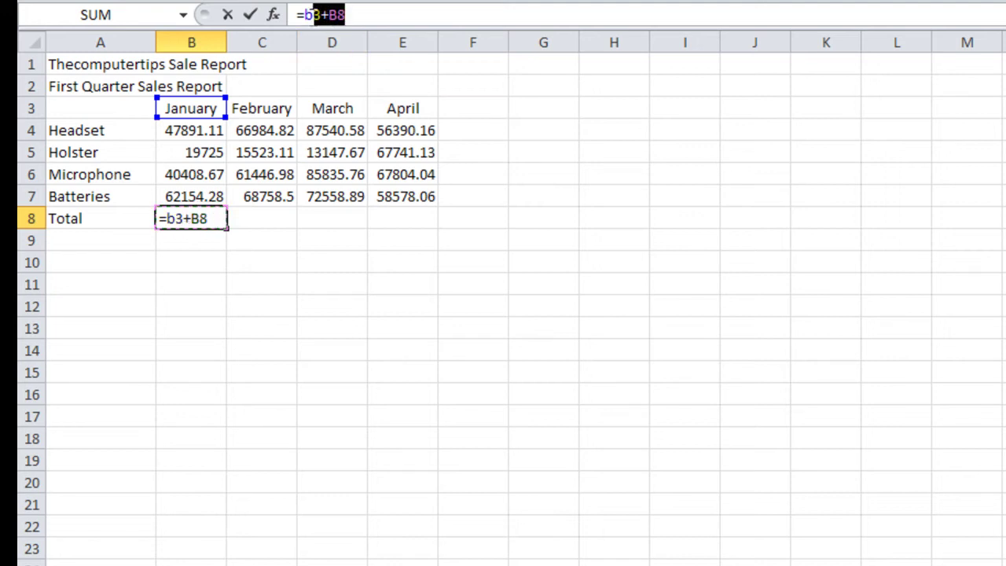
pyautogui.write('4')
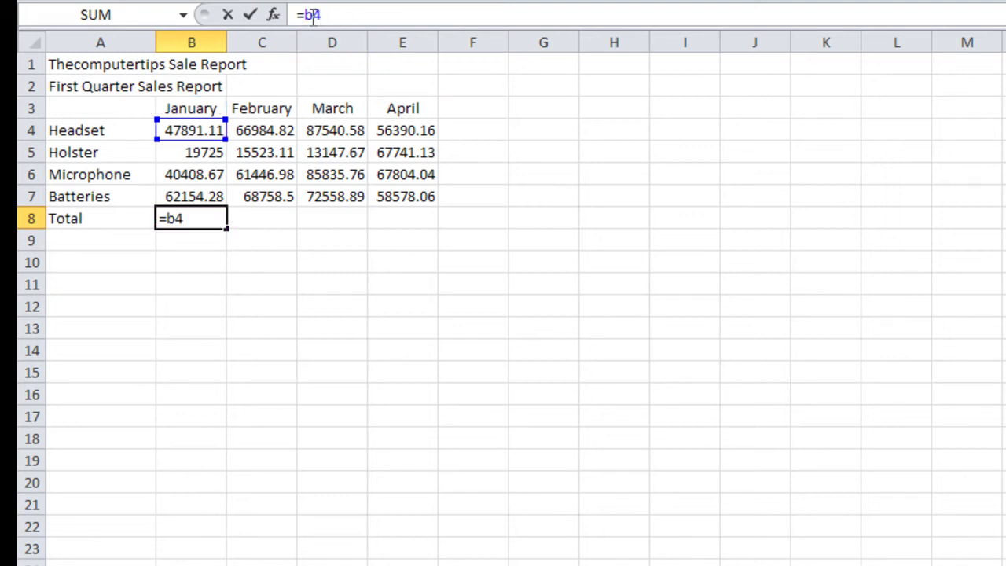
pyautogui.write('+b5')
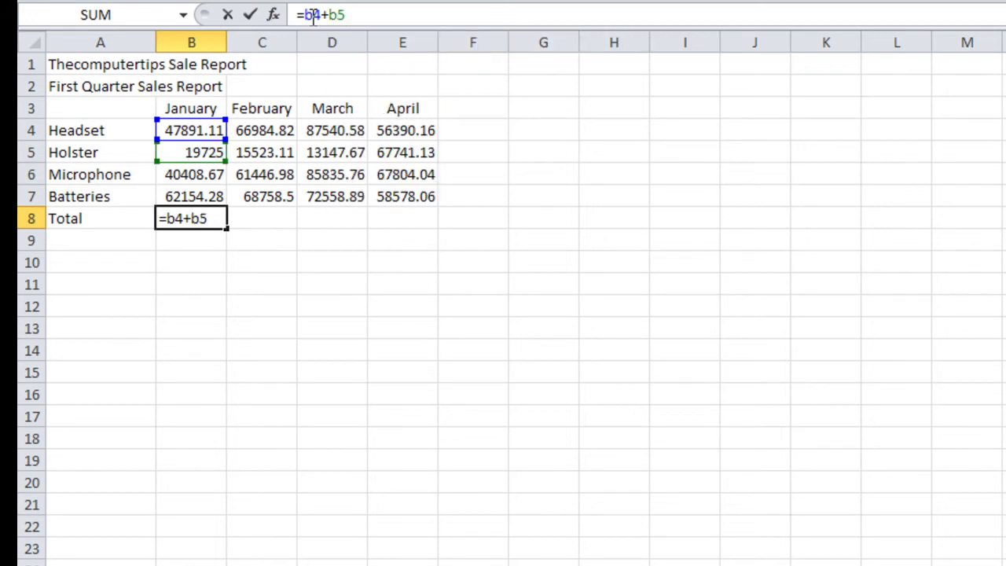
pyautogui.write('+b')
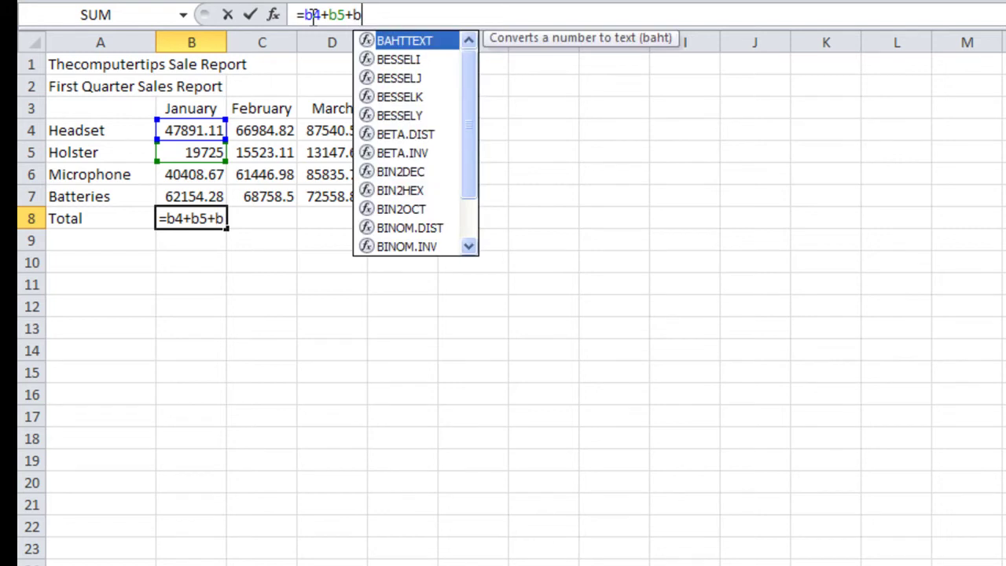
pyautogui.write('6+')
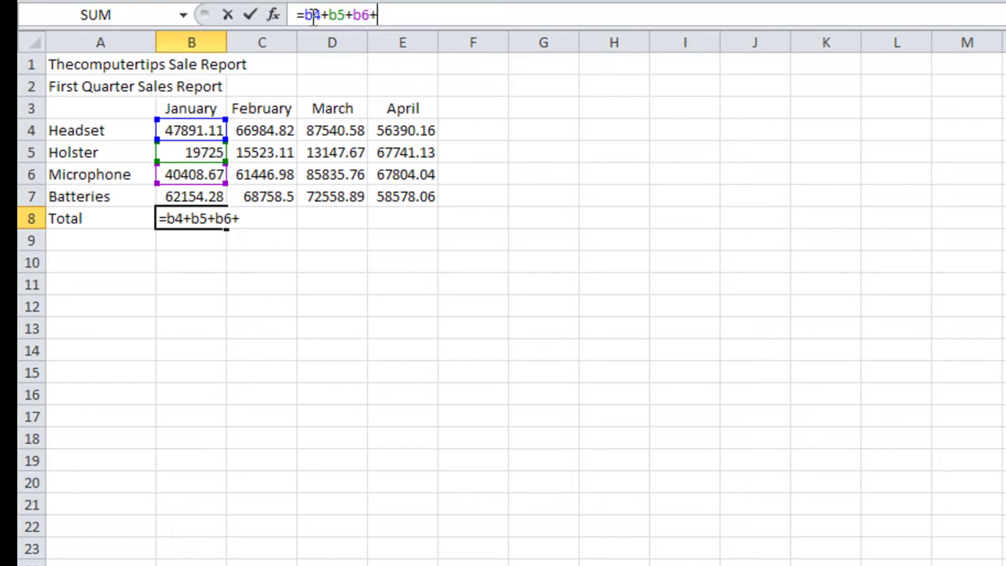
pyautogui.write('b7')
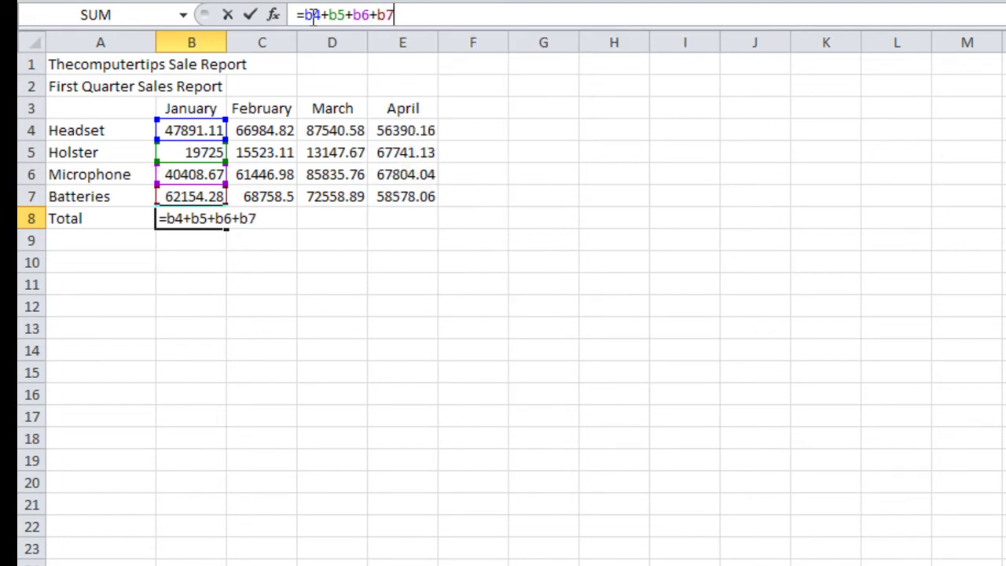
pyautogui.press('Return')
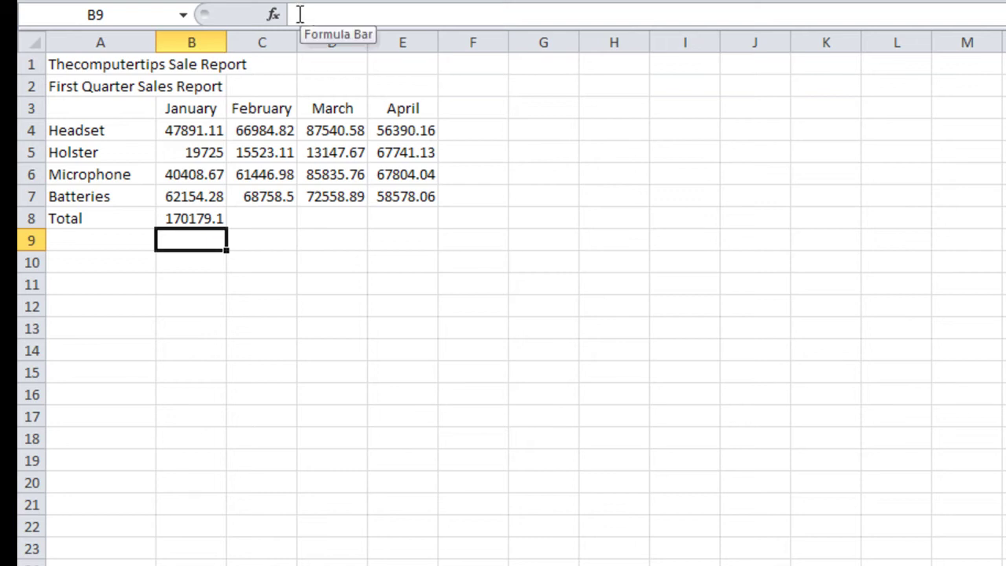
# - Enter =c4+c5+c6+c7 in C8, giving February's total of 212713.4
pyautogui.click(278, 216)
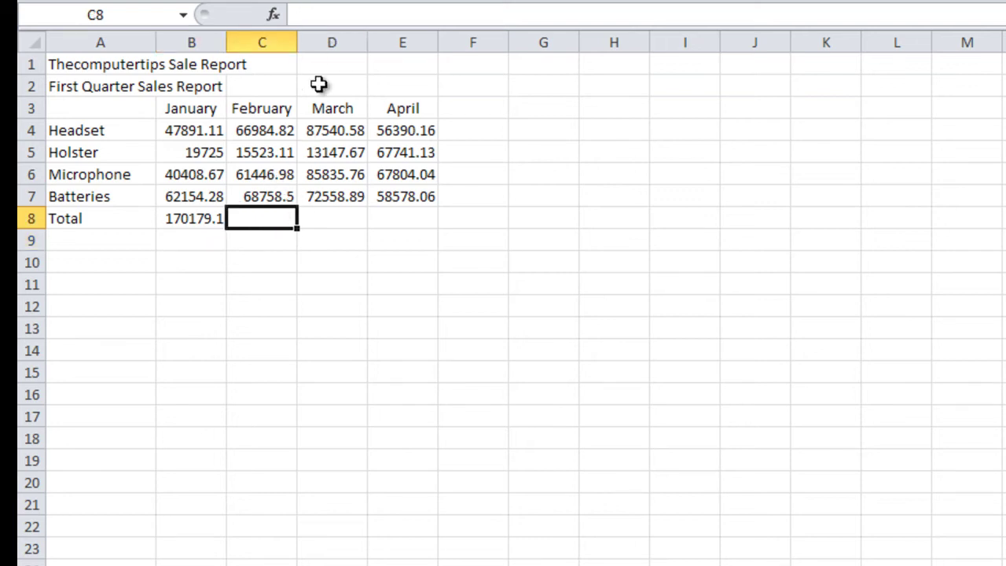
pyautogui.click(334, 18)
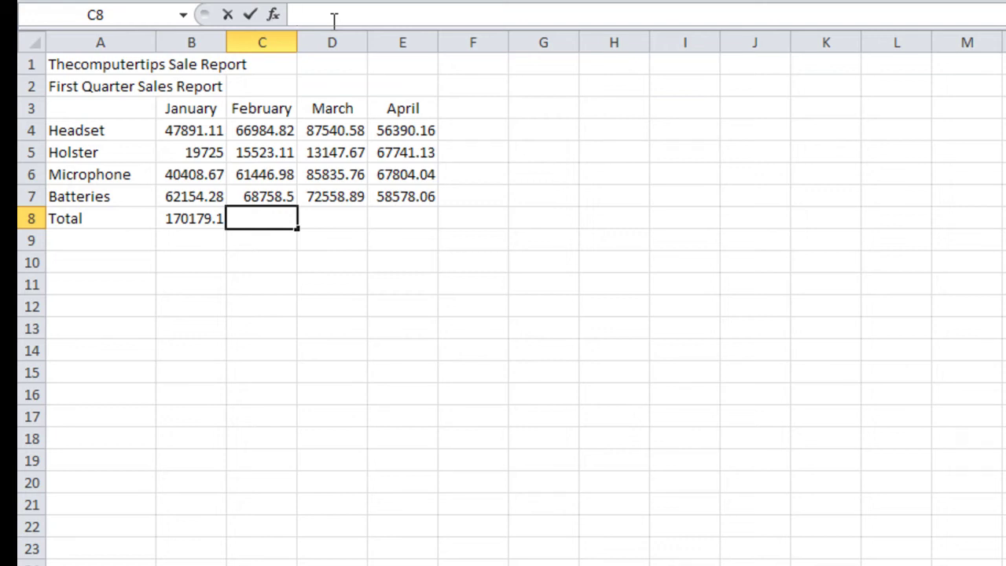
pyautogui.write('=c')
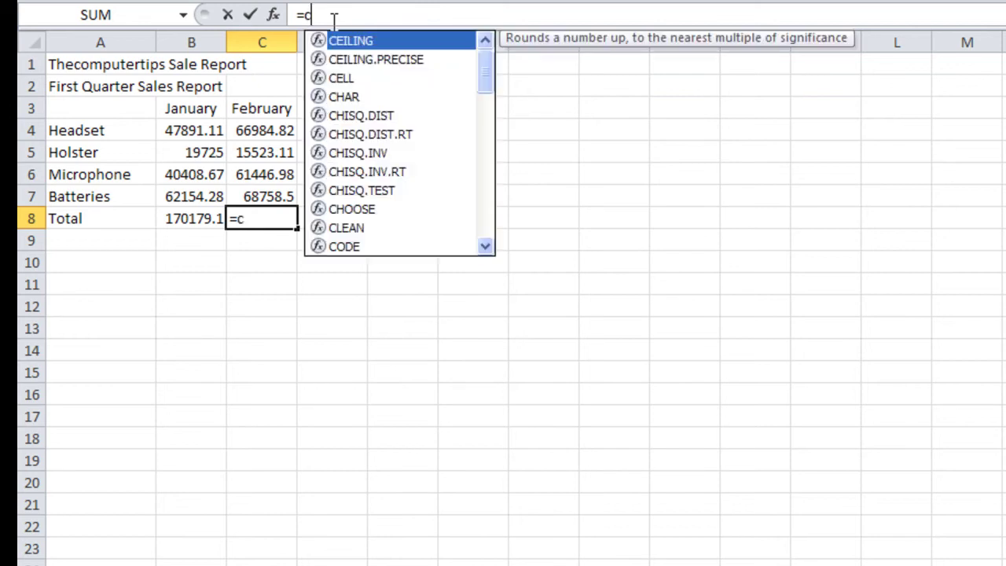
pyautogui.write('4')
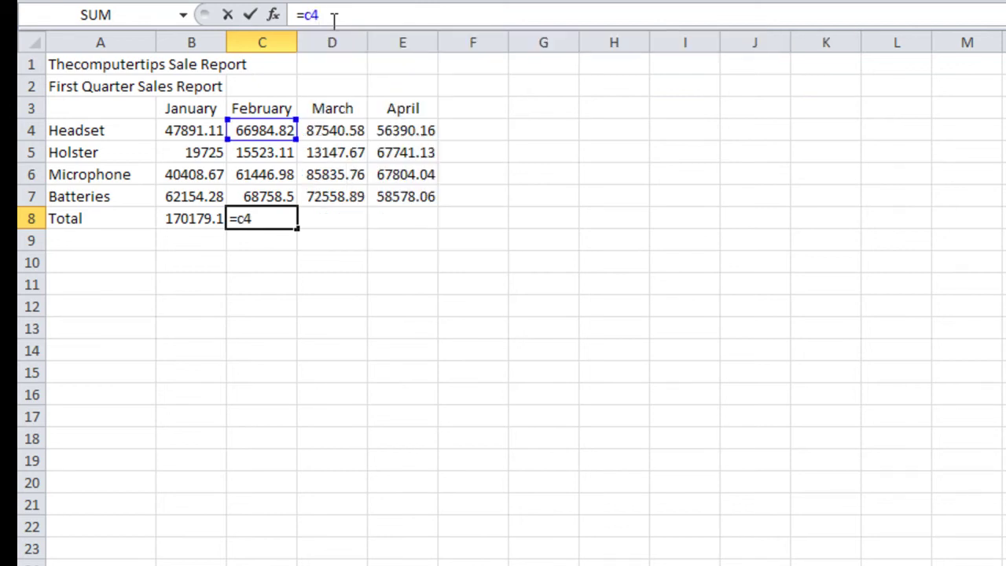
pyautogui.write('+c5_')
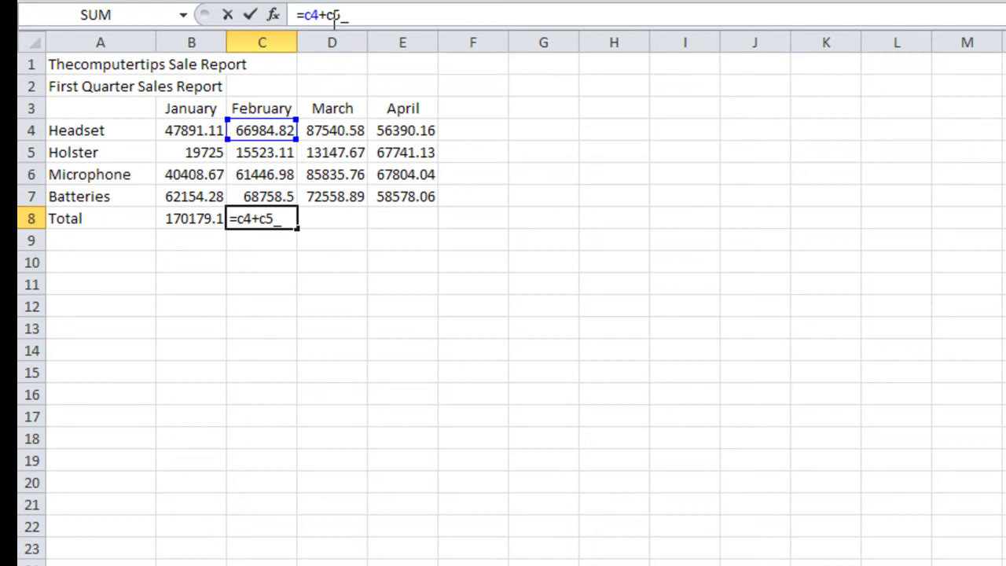
pyautogui.press('BackSpace')
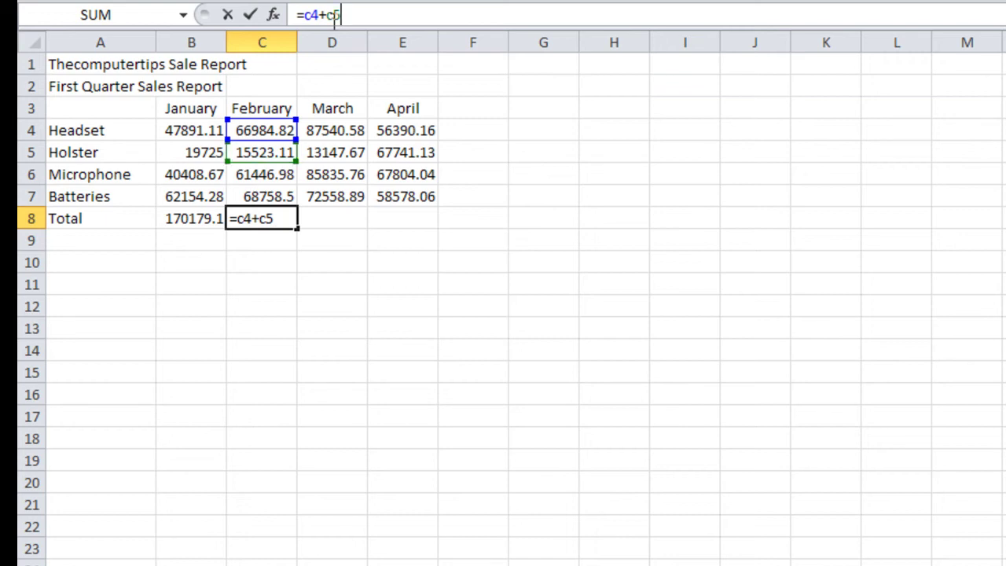
pyautogui.write('=')
pyautogui.press('BackSpace')
pyautogui.write('+')
pyautogui.write('c')
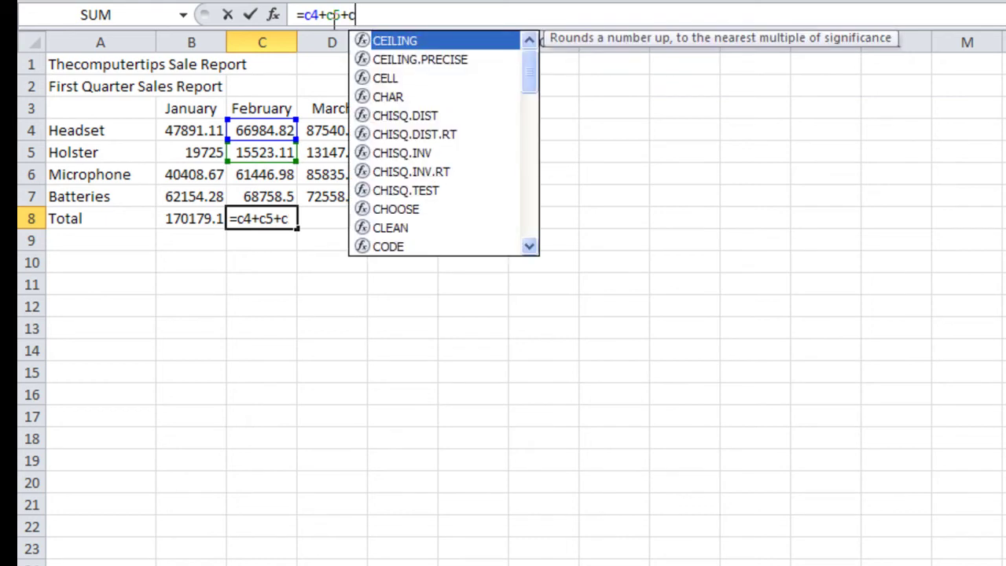
pyautogui.write('6+c')
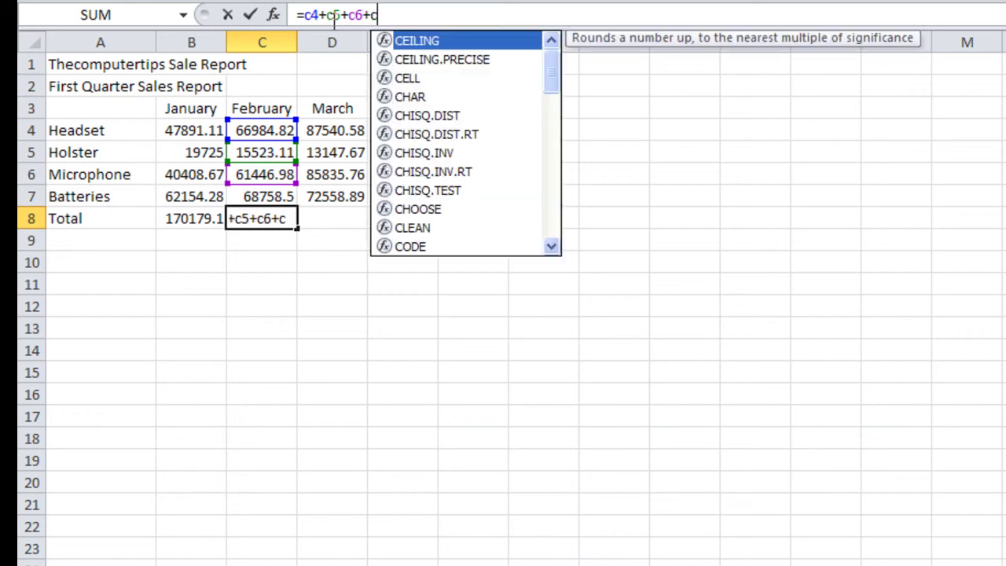
pyautogui.write('7')
pyautogui.press('Return')
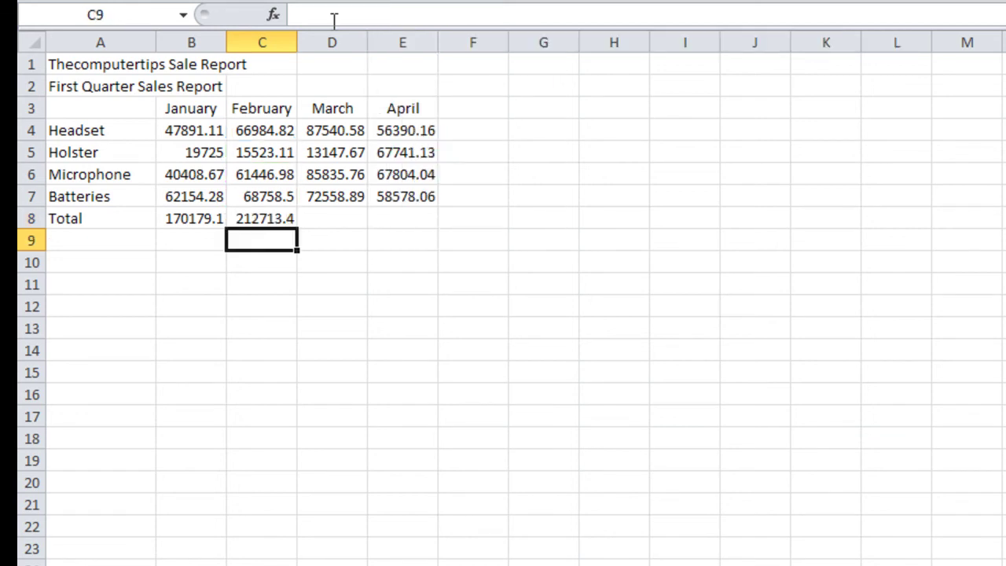
# - Enter =SUM(D4:D7) in D8 for March's total of 259082.9
pyautogui.press('Right')
pyautogui.press('Up')
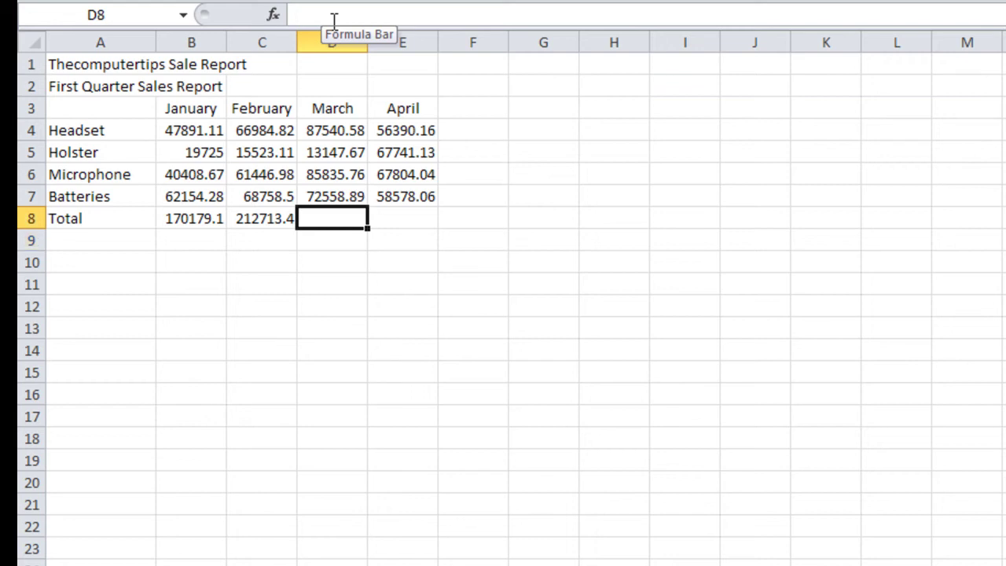
pyautogui.click(334, 20)
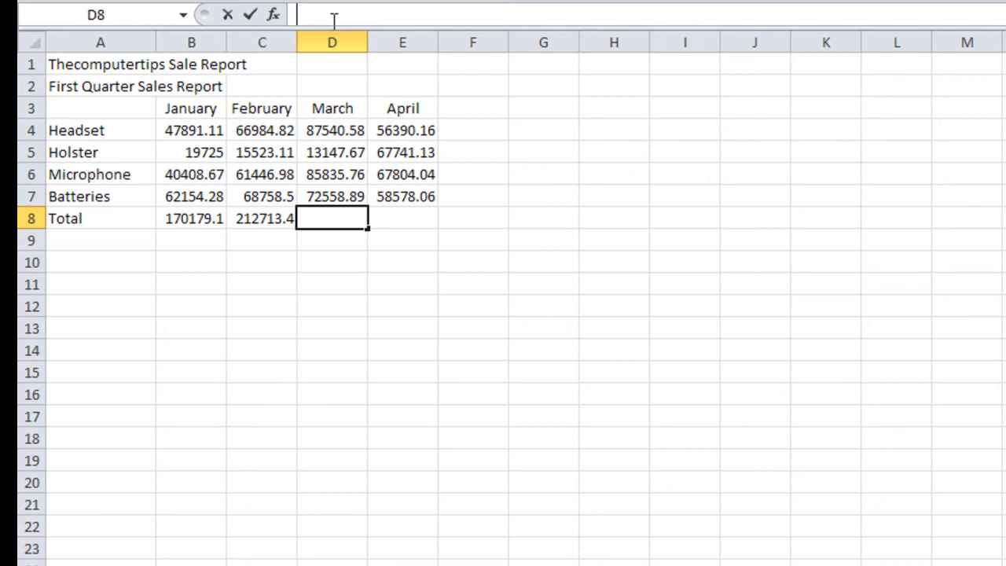
pyautogui.write('=SUM(D4:D7)')
pyautogui.press('Tab')
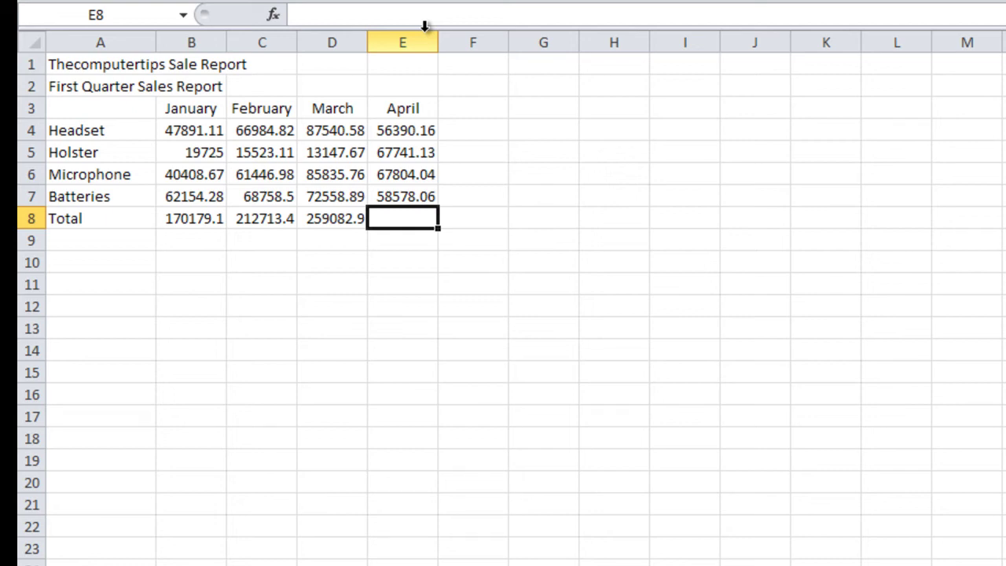
# - Start an April total formula for E8, then clear it, leaving E8 empty
pyautogui.click(396, 16)
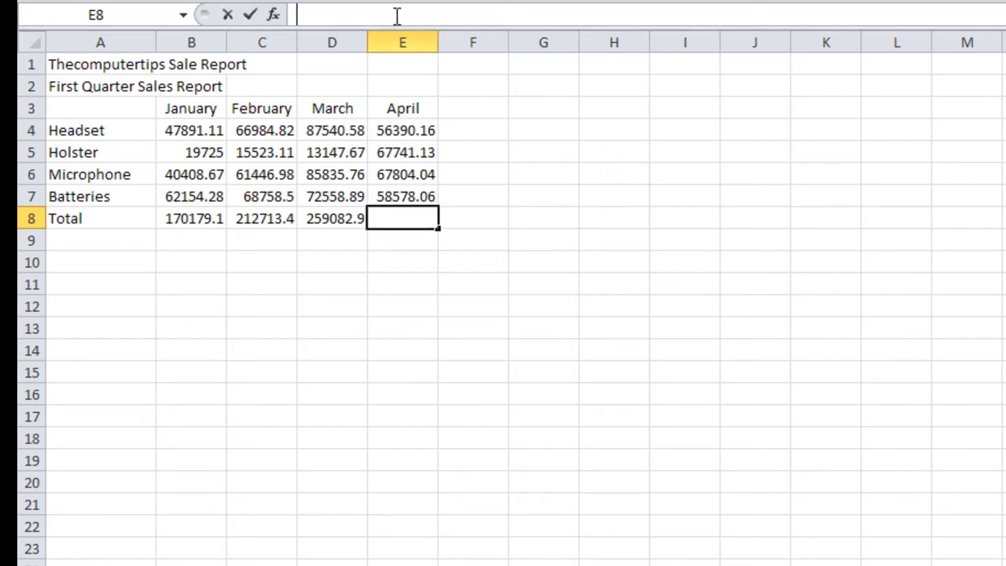
pyautogui.write('=b')
pyautogui.press('BackSpace')
pyautogui.write('e')
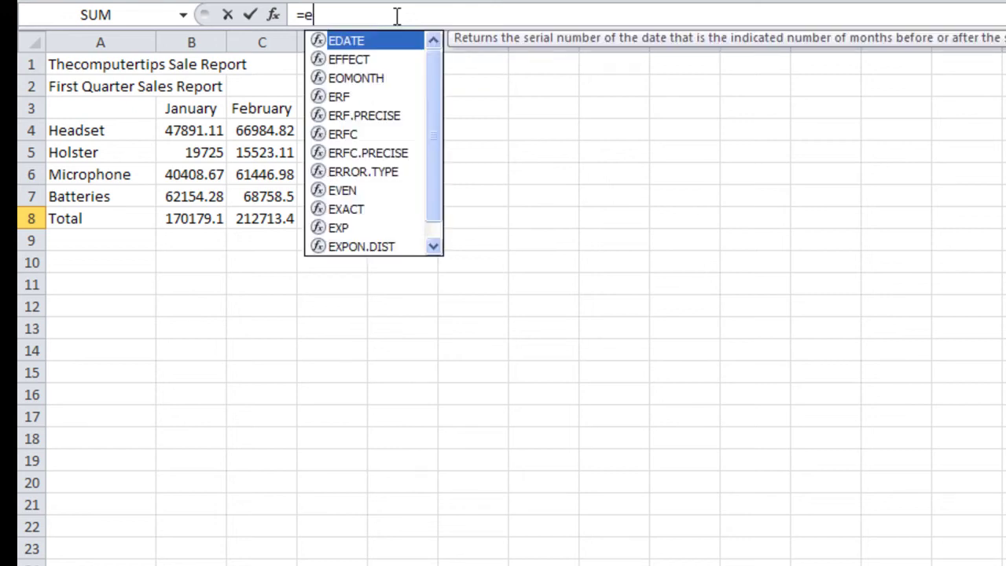
pyautogui.write('4+')
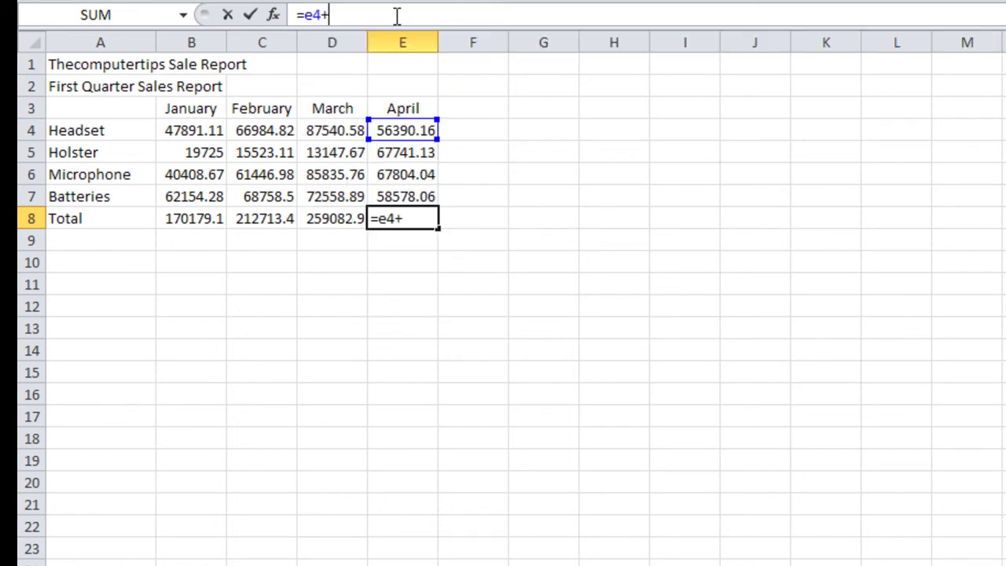
pyautogui.press('BackSpace')
pyautogui.press('BackSpace')
pyautogui.press('BackSpace')
pyautogui.press('BackSpace')
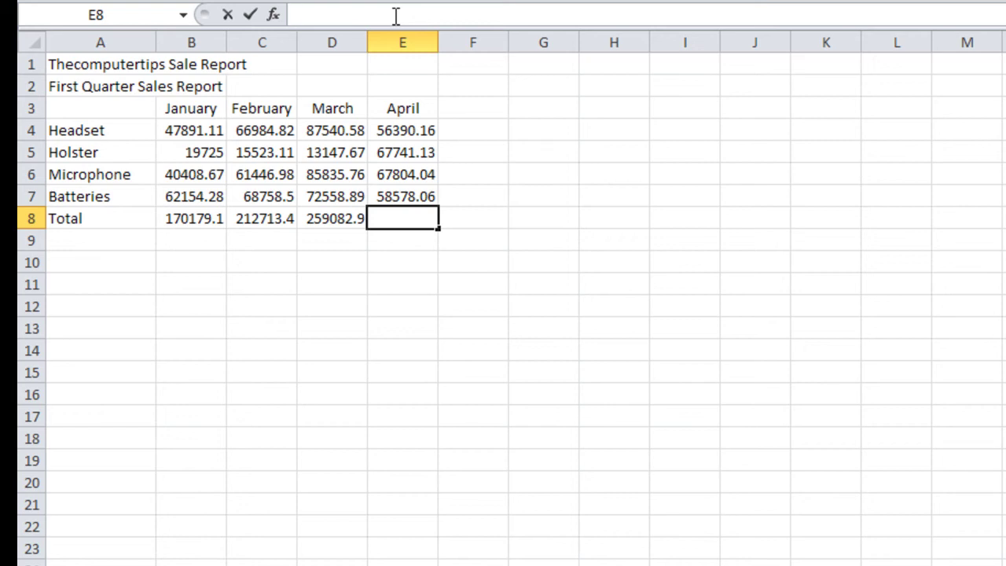
# - Enter =SUM(e4:e7) in E8 so April's total shows 250513.4
pyautogui.write('=SUM')
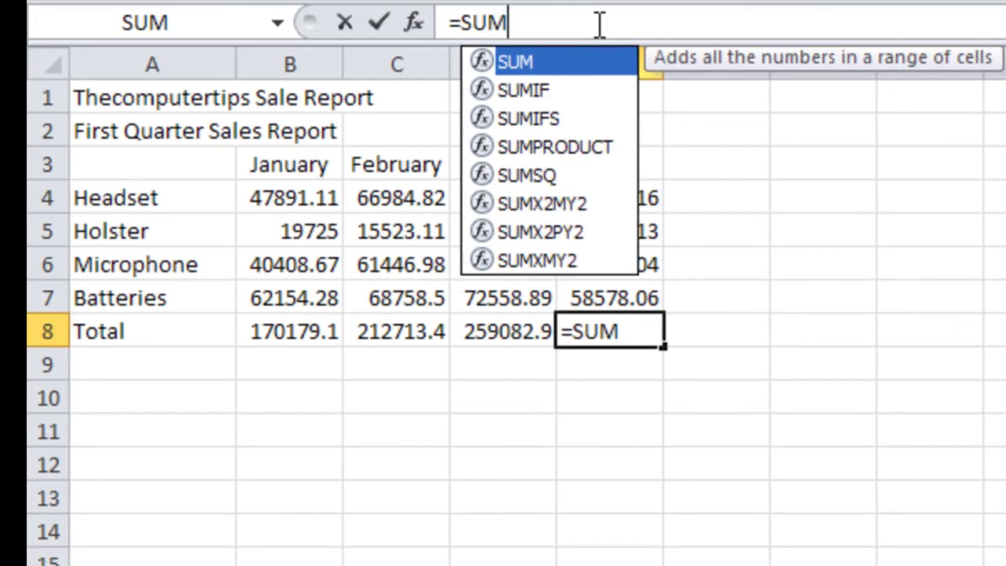
pyautogui.write('(')
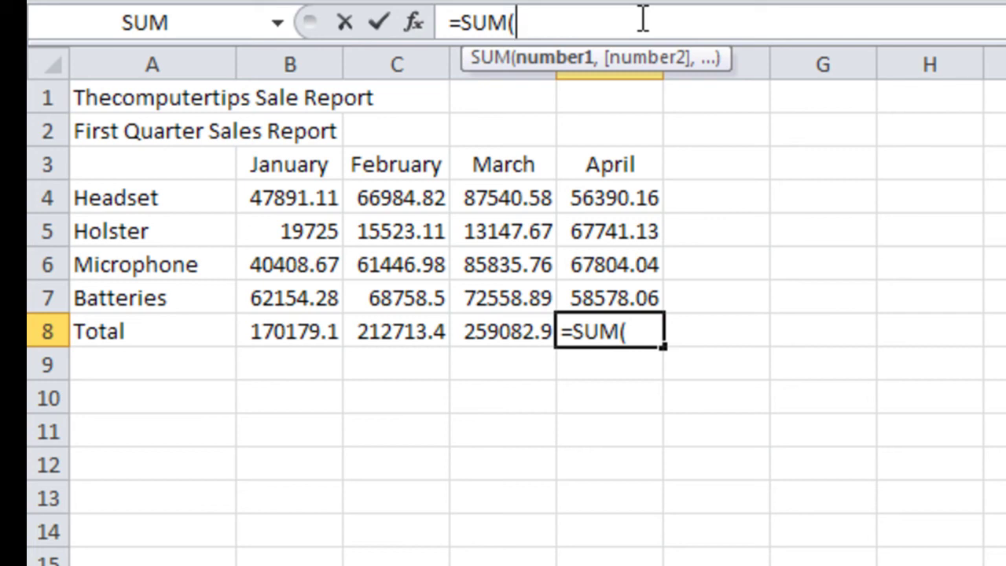
pyautogui.write('e')
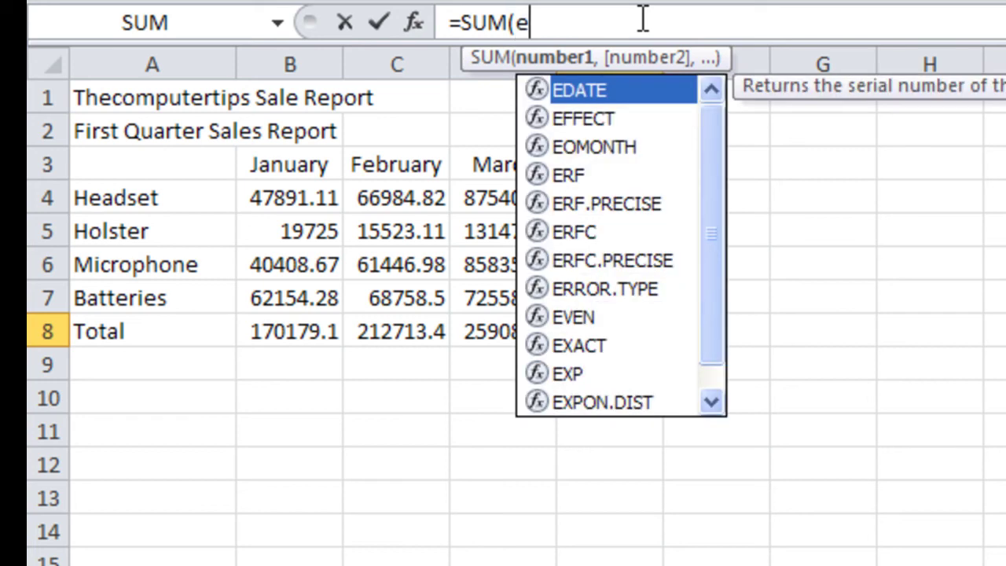
pyautogui.write('4')
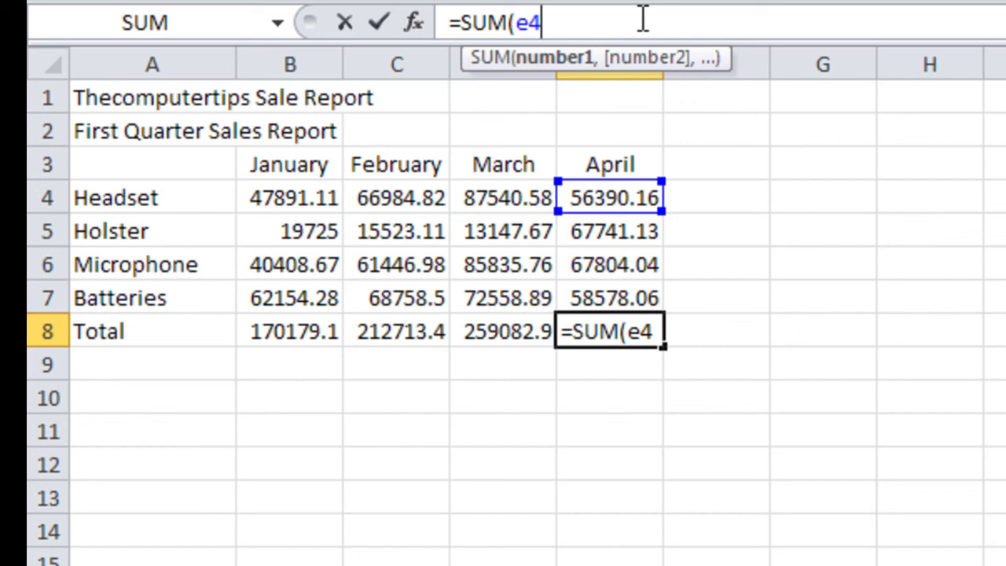
pyautogui.write(':e7')
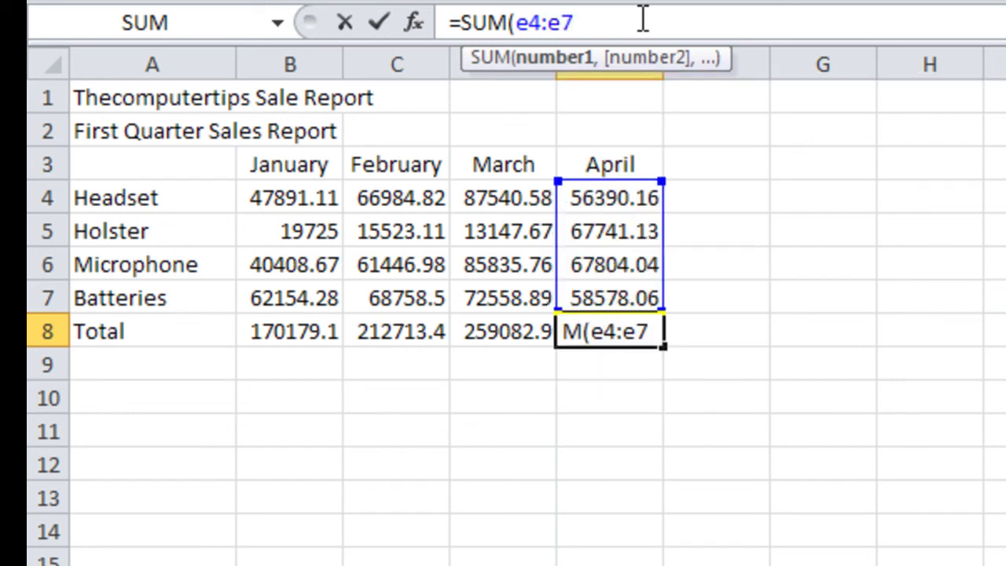
pyautogui.write(')')
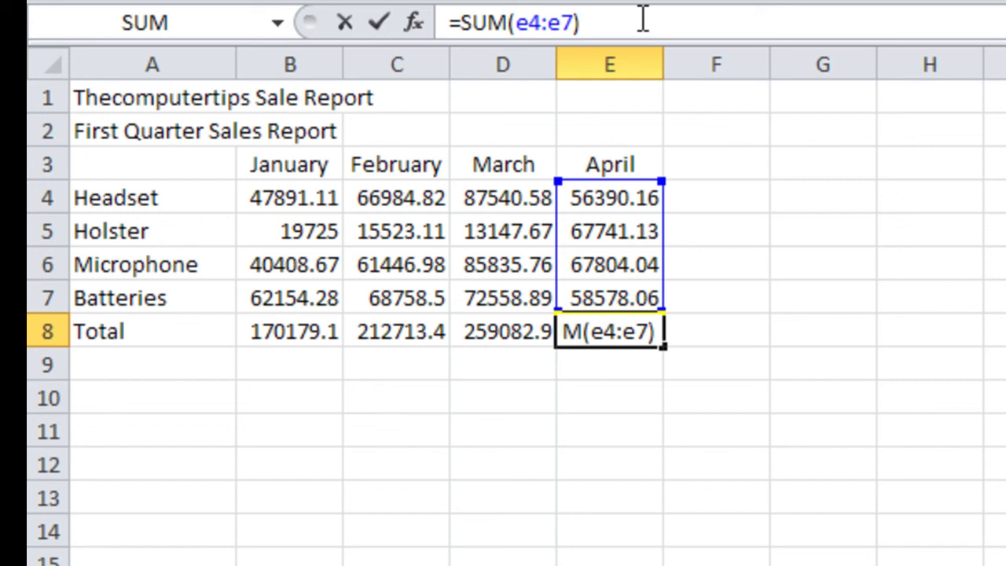
pyautogui.press('Return')
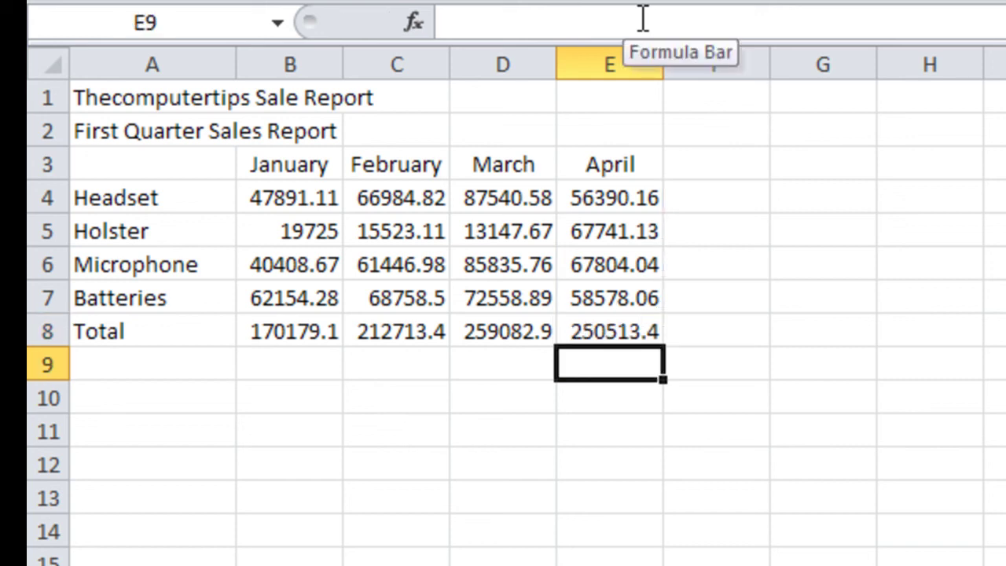